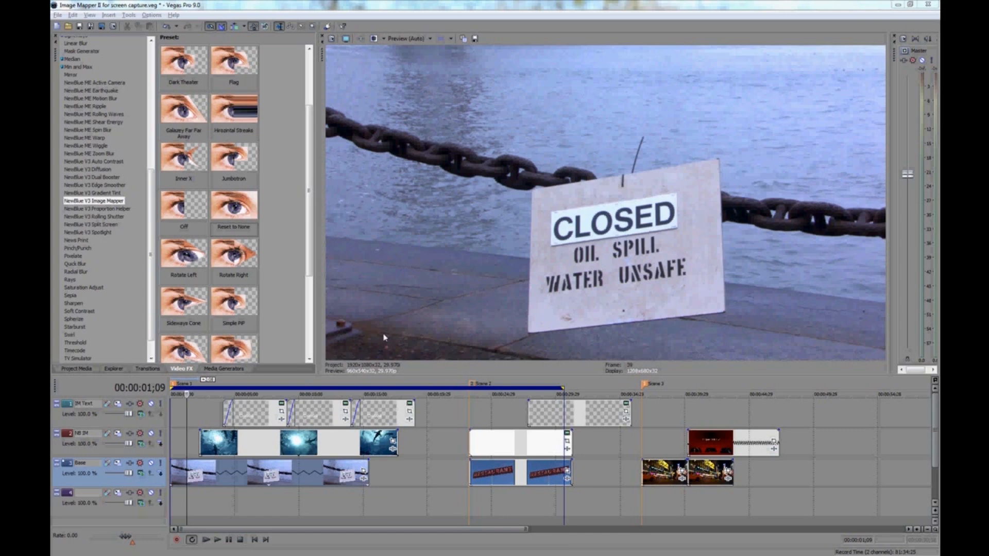
Step: Align the shark clip with the start of Scene 1 and apply the NewBlue V3 Image Mapper Simple PiP preset to it
{"action": "left_click", "coordinate": [216, 449]}
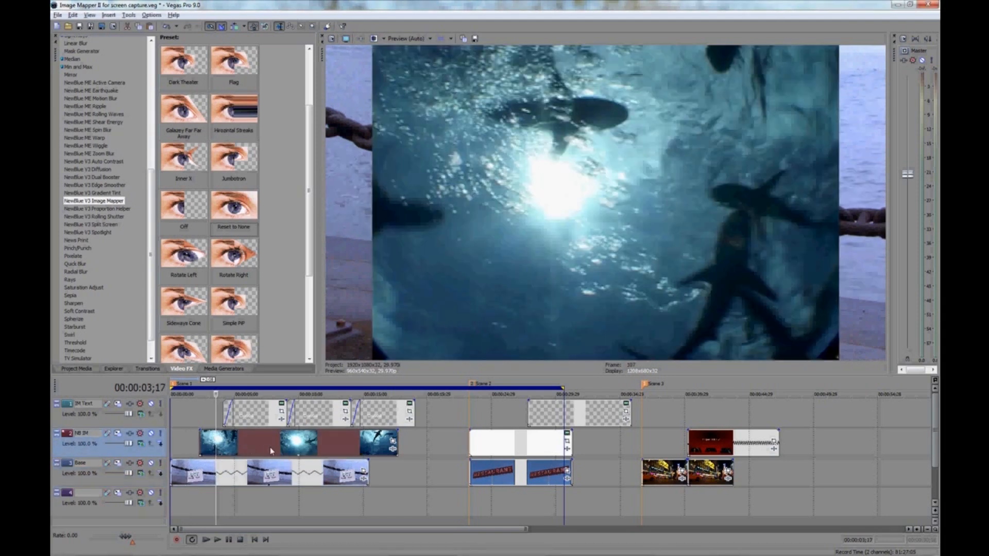
{"action": "left_click_drag", "start_coordinate": [270, 447], "coordinate": [227, 446]}
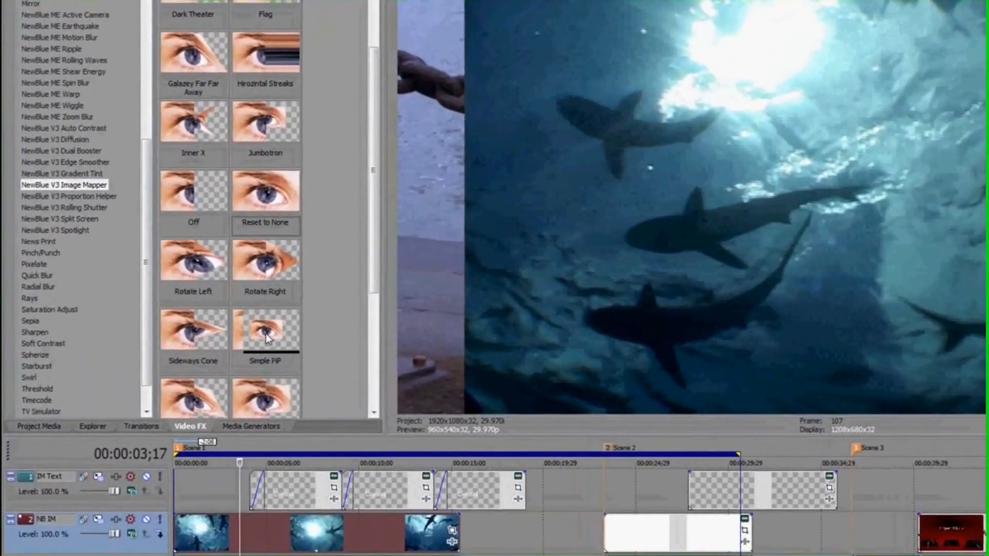
{"action": "left_click_drag", "start_coordinate": [265, 334], "coordinate": [222, 540]}
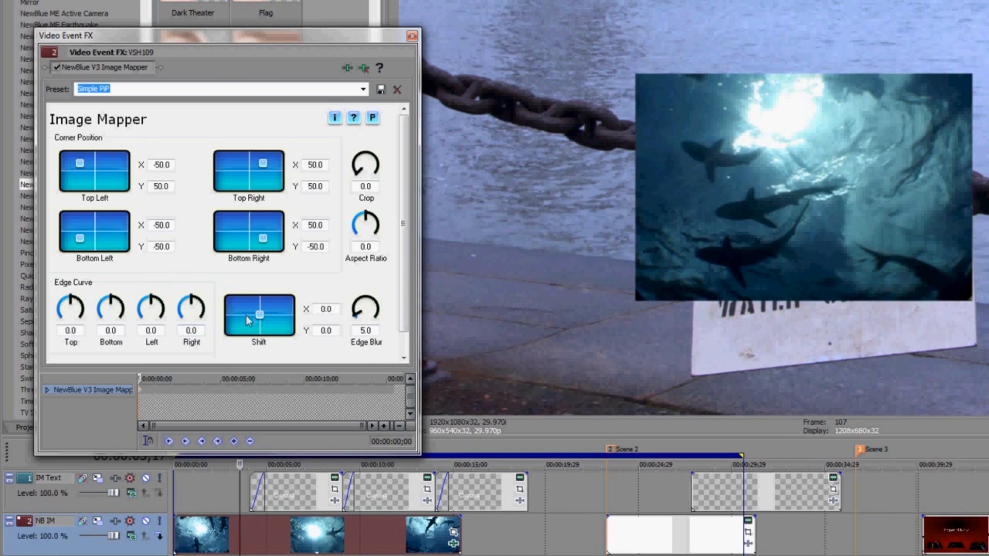
Step: Shift the shark picture to X 9.3, Y -20.9 and fit its right corners to the sign: top 27.9, 67.4; bottom 30.2, -25.6
{"action": "left_click_drag", "start_coordinate": [260, 315], "coordinate": [262, 319]}
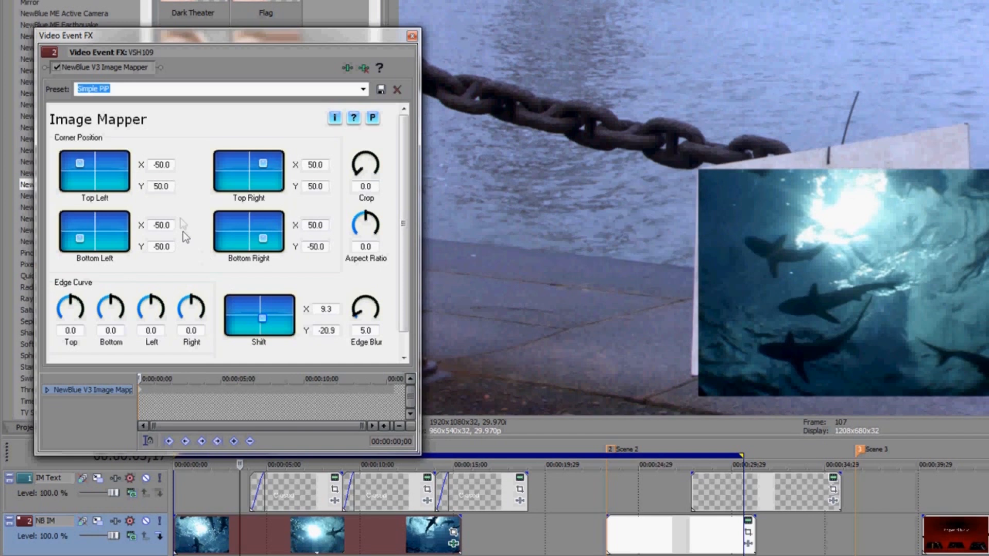
{"action": "left_click_drag", "start_coordinate": [267, 162], "coordinate": [261, 162]}
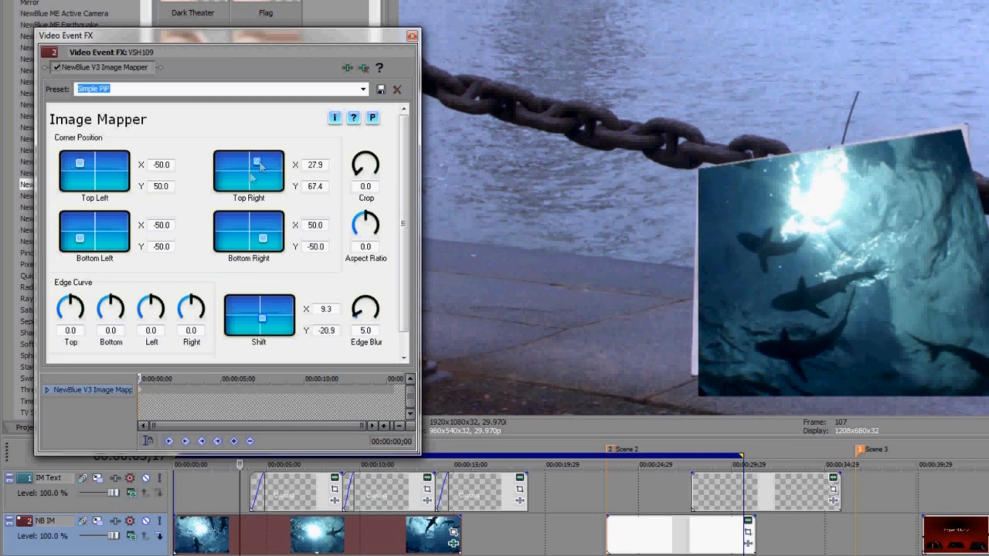
{"action": "left_click_drag", "start_coordinate": [261, 240], "coordinate": [257, 236]}
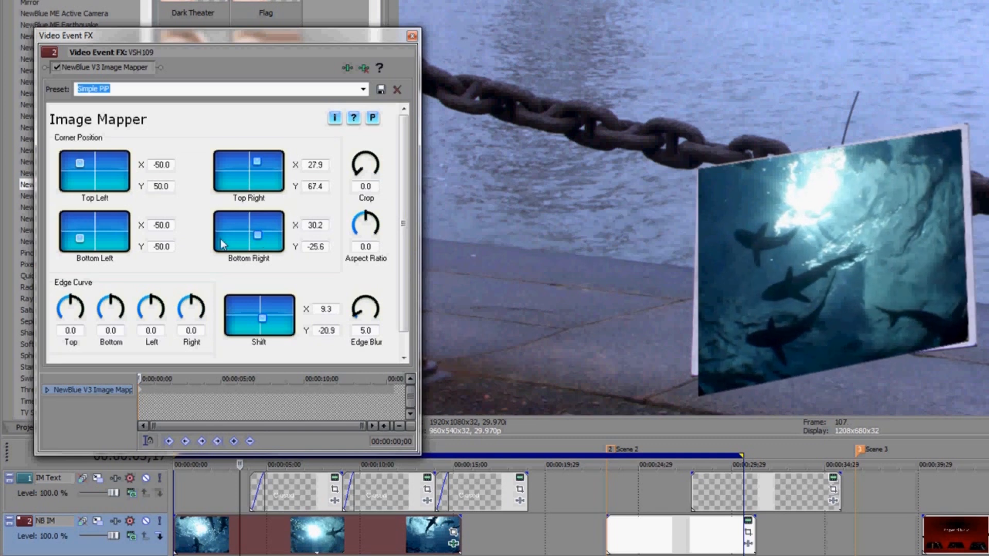
Step: Fit the left corners to the sign (top -48.6, 48.2; bottom -50.3, -37.9) and fine-tune the right corners' Y to 67.0 and -24.6
{"action": "left_click_drag", "start_coordinate": [83, 240], "coordinate": [80, 238]}
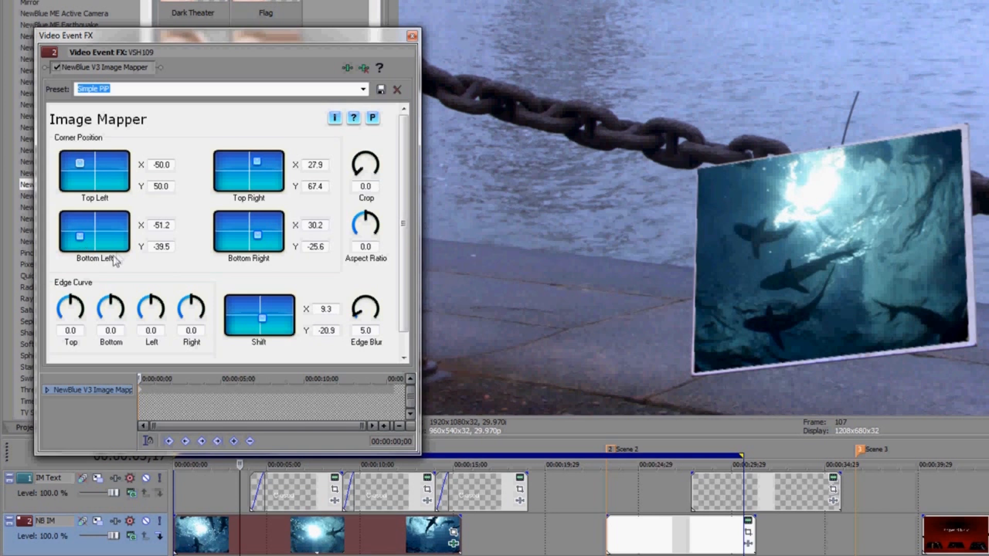
{"action": "left_click", "coordinate": [85, 236]}
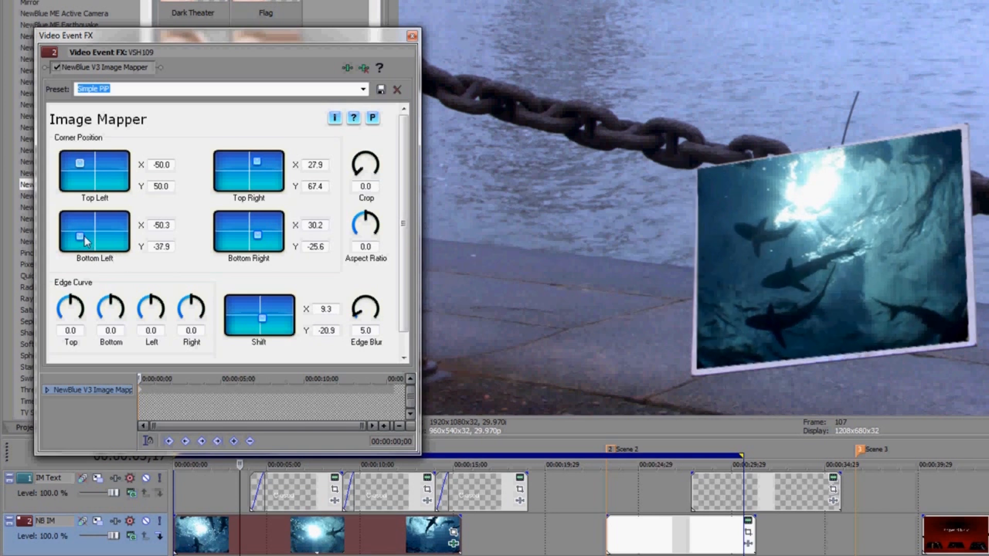
{"action": "left_click", "coordinate": [81, 165]}
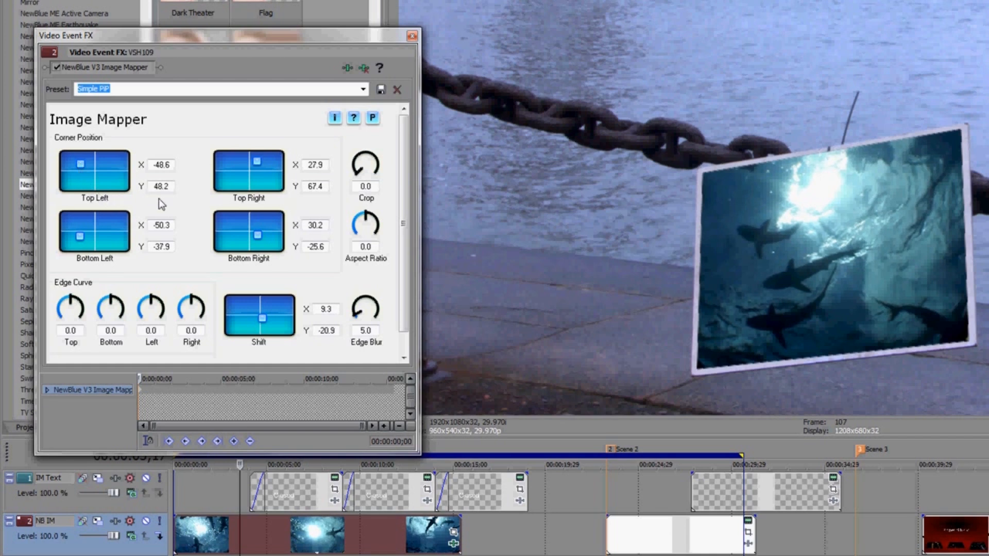
{"action": "left_click", "coordinate": [260, 162]}
{"action": "left_click", "coordinate": [258, 234]}
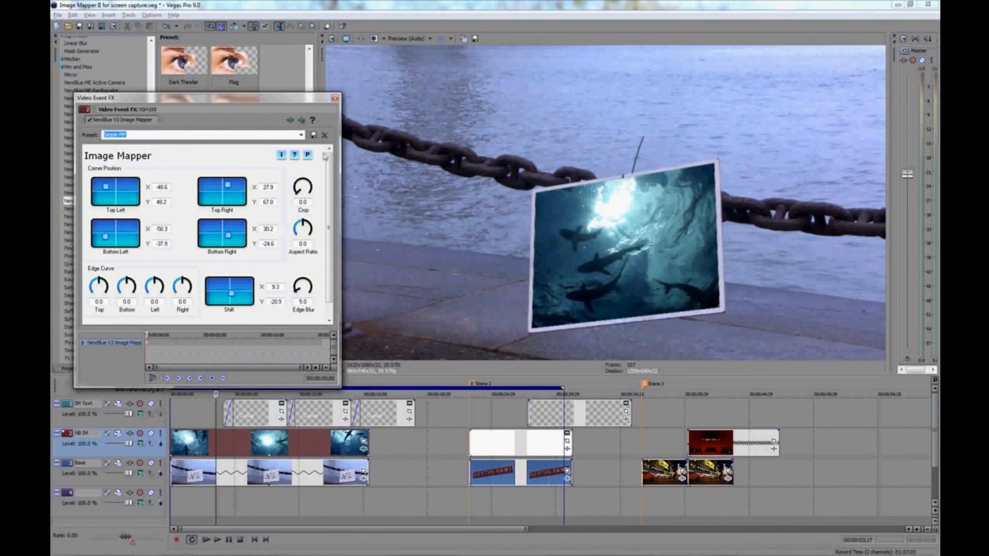
{"action": "left_click", "coordinate": [335, 99]}
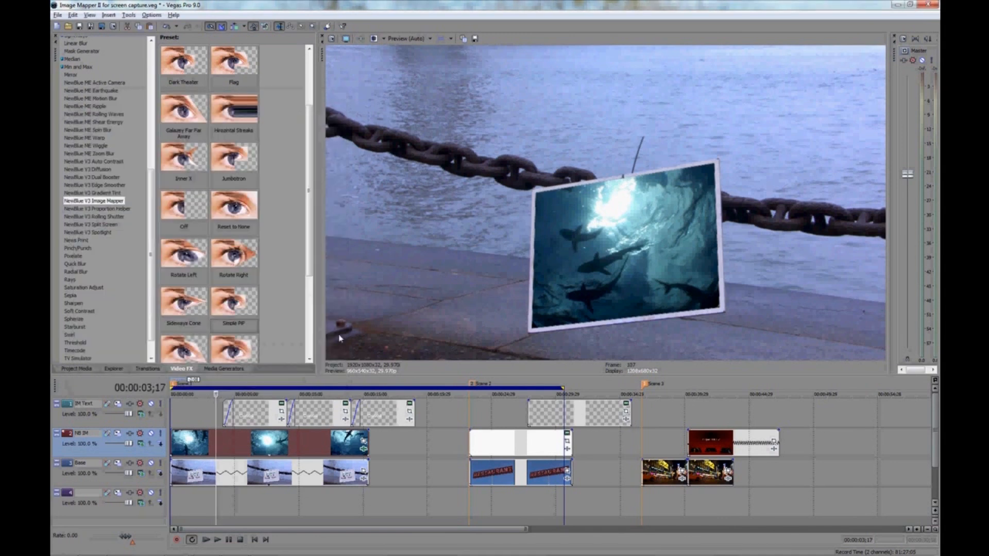
Step: Copy the shark clip and paste its event attributes onto the first "Closed" text clip above it
{"action": "left_click", "coordinate": [259, 420]}
{"action": "right_click", "coordinate": [258, 441]}
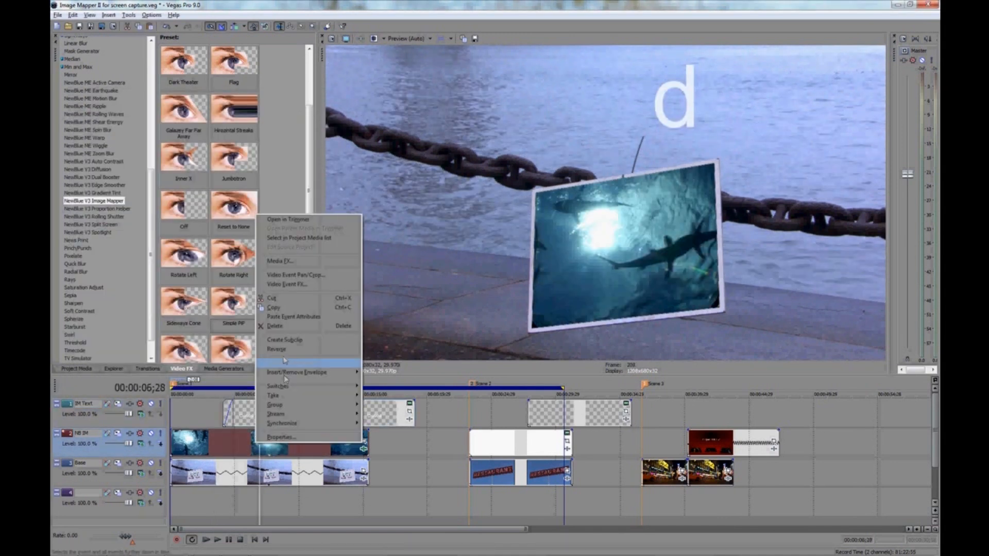
{"action": "left_click", "coordinate": [291, 317]}
{"action": "left_click", "coordinate": [258, 415]}
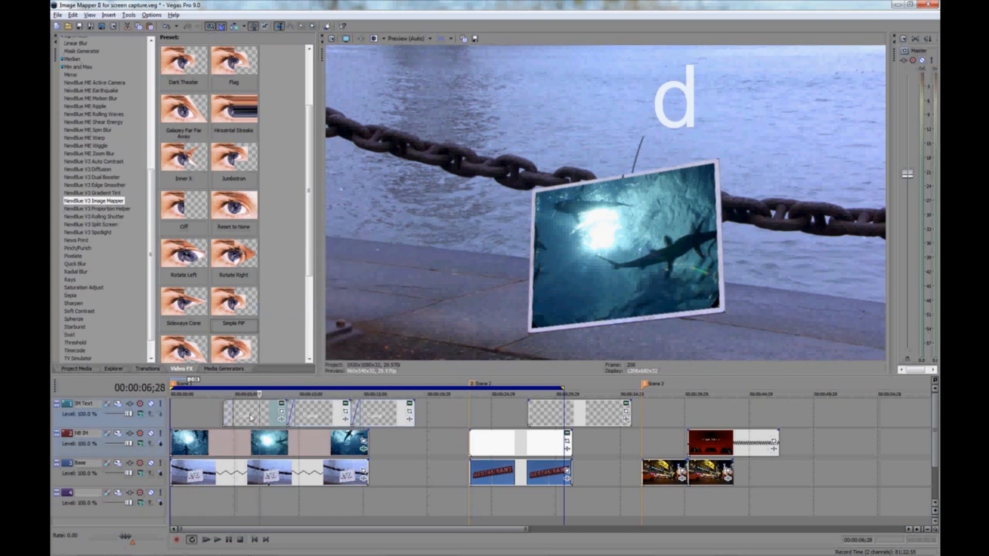
{"action": "right_click", "coordinate": [258, 415]}
{"action": "left_click", "coordinate": [278, 298]}
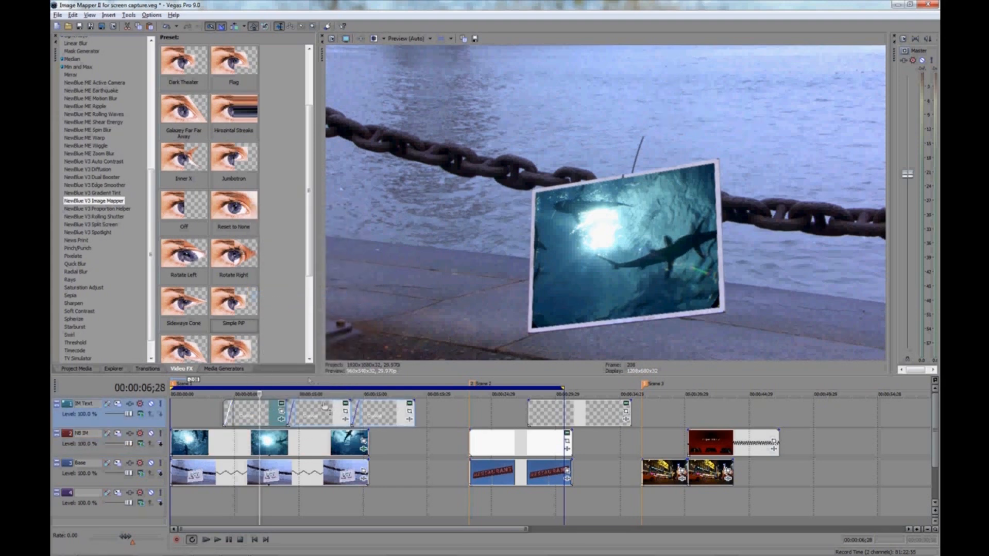
Step: Paste the shark clip's attributes onto the second and third text clips and move all three to the start of Scene 1
{"action": "left_click", "coordinate": [313, 420]}
{"action": "right_click", "coordinate": [316, 422]}
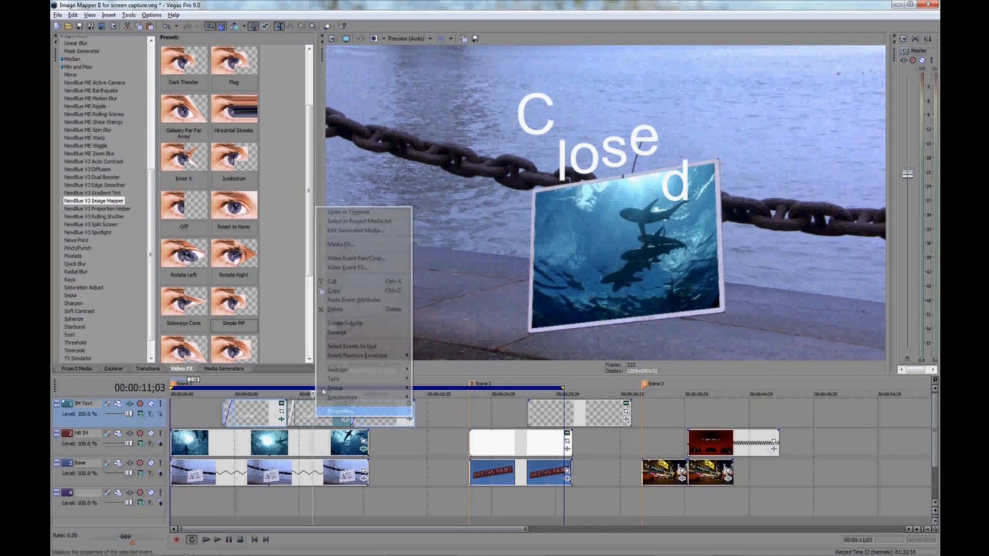
{"action": "left_click", "coordinate": [338, 301]}
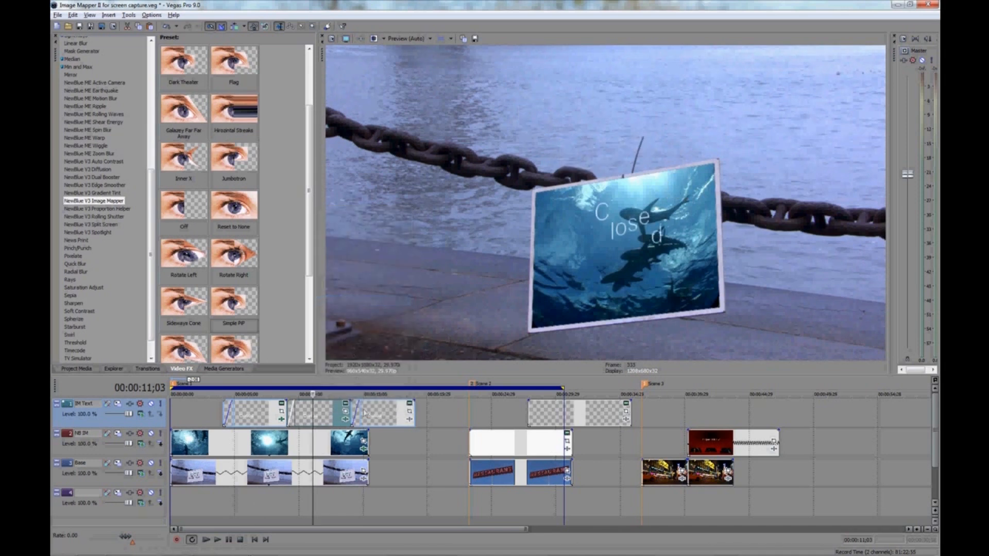
{"action": "left_click", "coordinate": [378, 418]}
{"action": "right_click", "coordinate": [378, 417]}
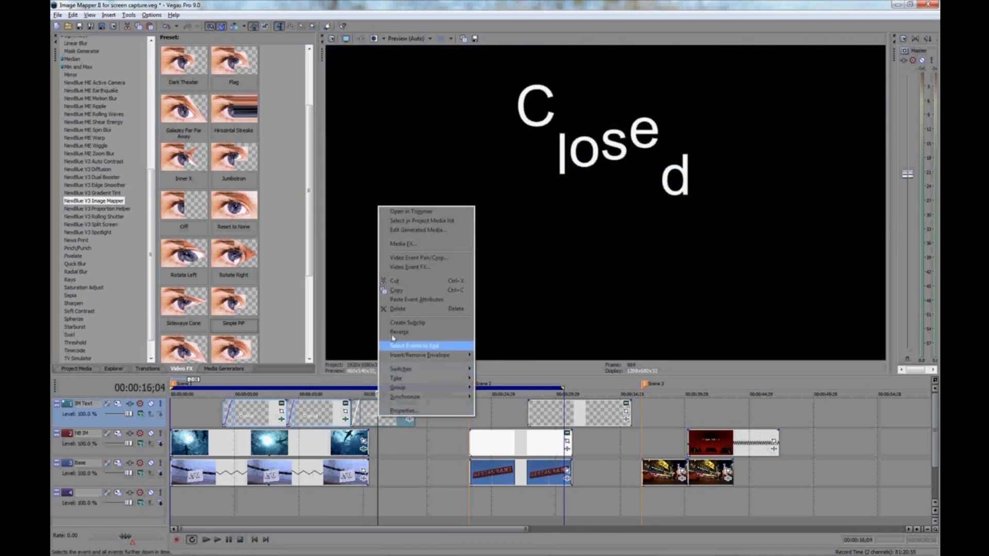
{"action": "left_click", "coordinate": [402, 299]}
{"action": "left_click_drag", "start_coordinate": [261, 416], "coordinate": [200, 416]}
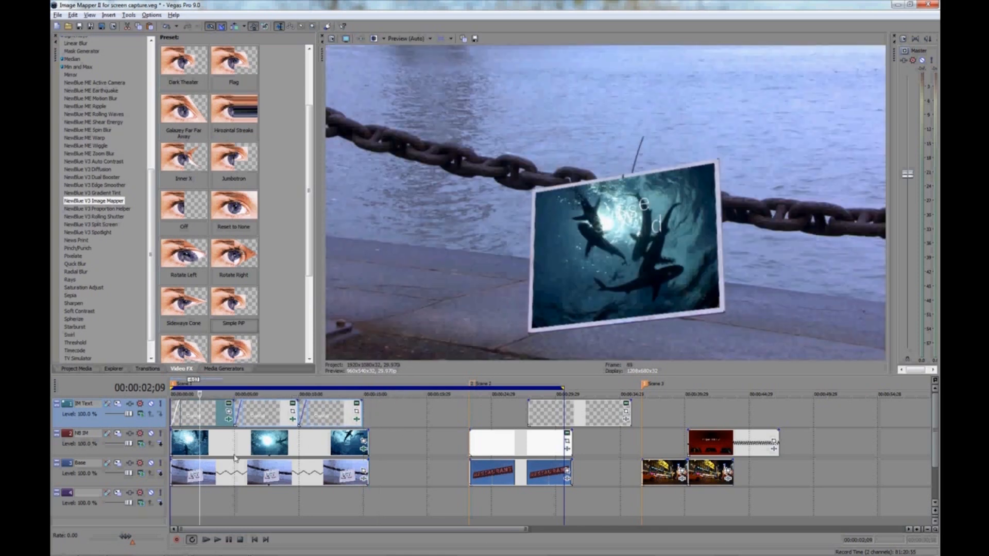
Step: In the shark clip's Image Mapper, set the aspect ratio to -69.3, edge blur to 44.8 and crop to 11.1
{"action": "left_click", "coordinate": [363, 442]}
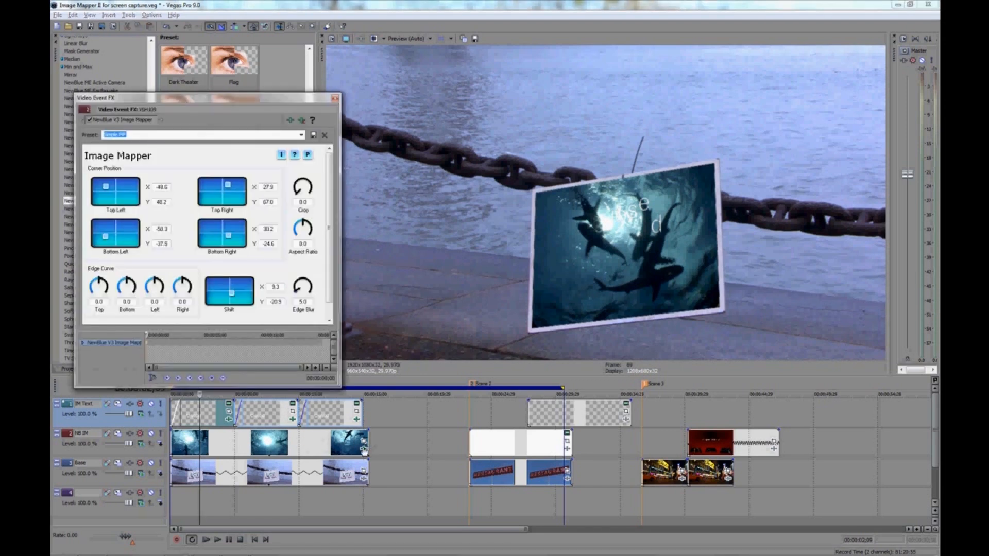
{"action": "mouse_move", "coordinate": [303, 224]}
{"action": "left_mouse_down"}
{"action": "mouse_move", "coordinate": [291, 235]}
{"action": "mouse_move", "coordinate": [330, 233]}
{"action": "mouse_move", "coordinate": [320, 231]}
{"action": "left_mouse_up"}
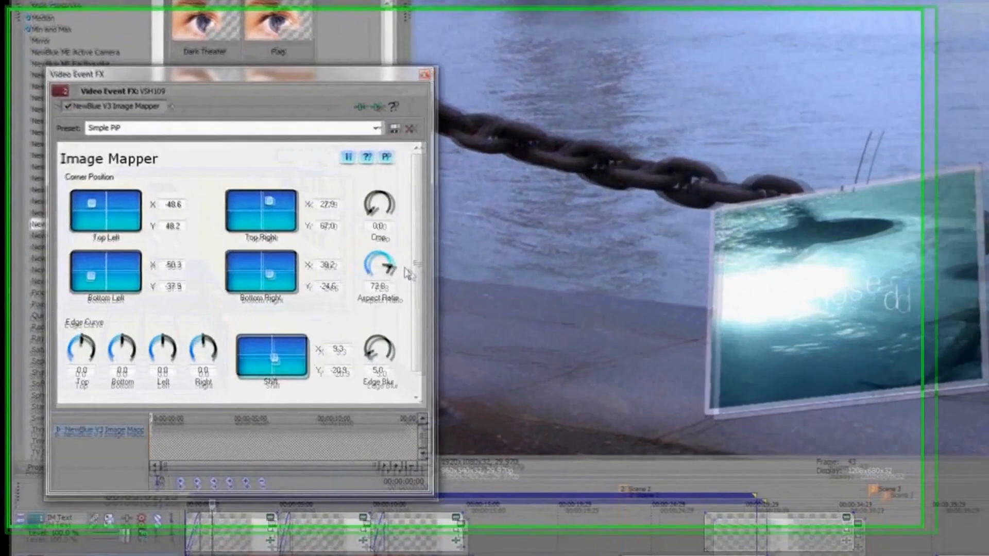
{"action": "left_click_drag", "start_coordinate": [405, 268], "coordinate": [346, 267]}
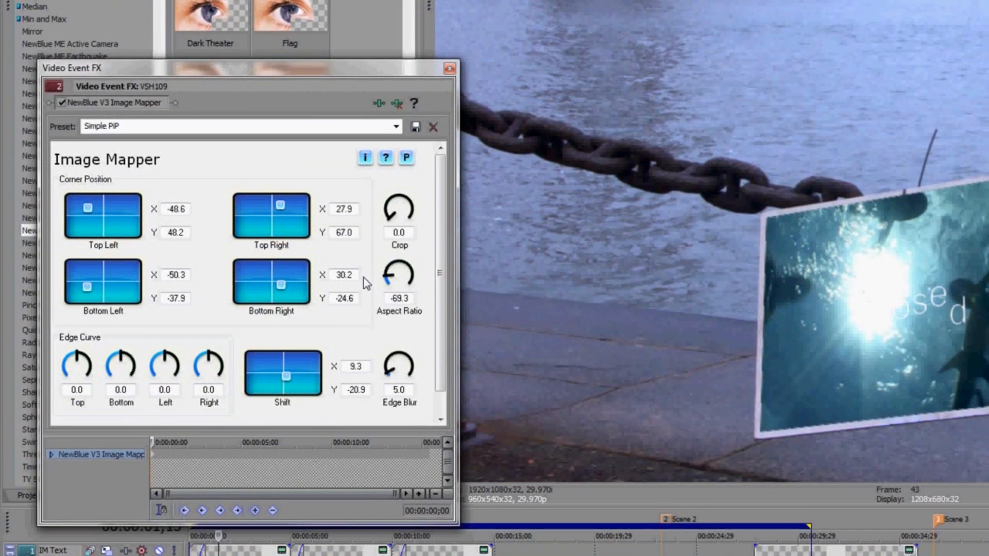
{"action": "mouse_move", "coordinate": [397, 357]}
{"action": "left_mouse_down"}
{"action": "mouse_move", "coordinate": [407, 341]}
{"action": "mouse_move", "coordinate": [387, 358]}
{"action": "mouse_move", "coordinate": [403, 343]}
{"action": "mouse_move", "coordinate": [397, 355]}
{"action": "left_mouse_up"}
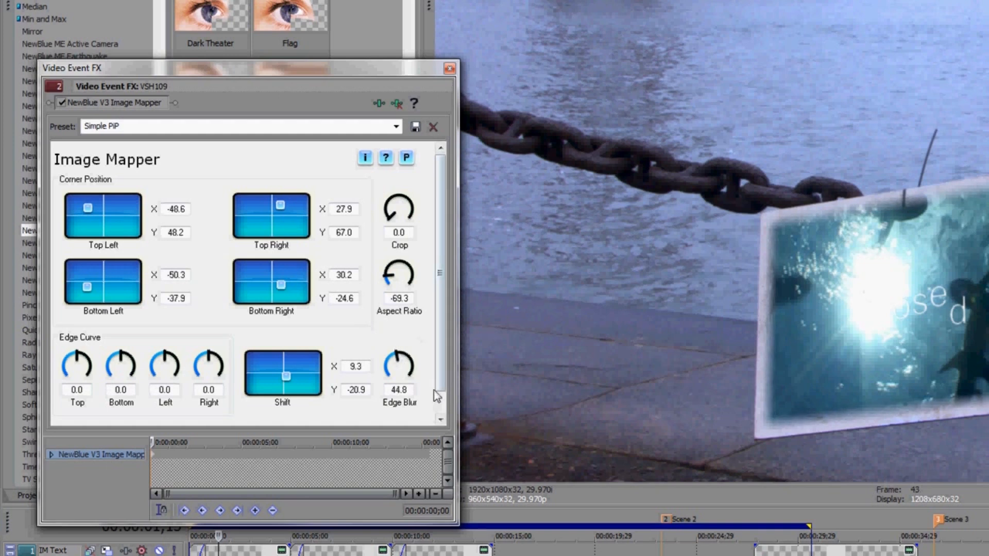
{"action": "left_click_drag", "start_coordinate": [393, 222], "coordinate": [414, 190]}
{"action": "left_click_drag", "start_coordinate": [425, 189], "coordinate": [380, 221]}
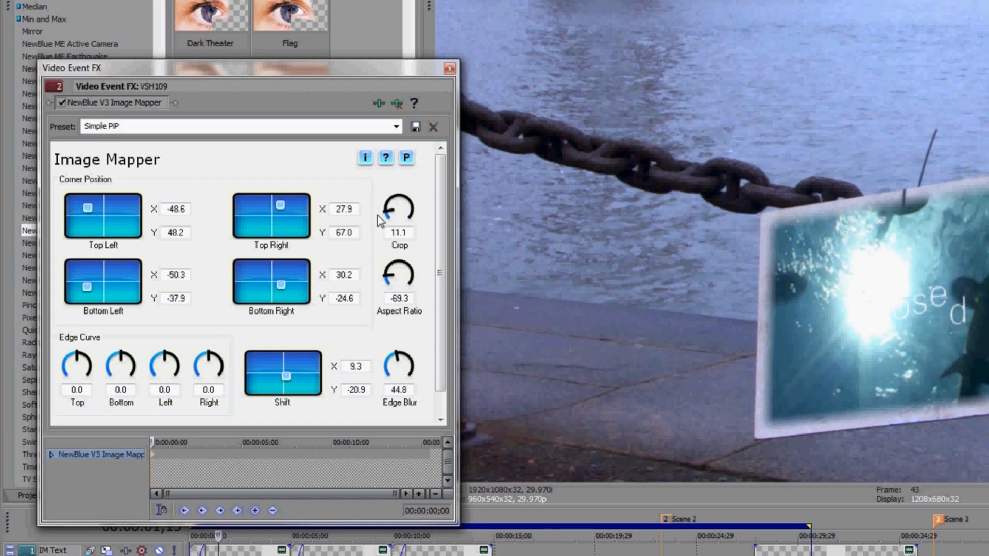
{"action": "left_click", "coordinate": [450, 69]}
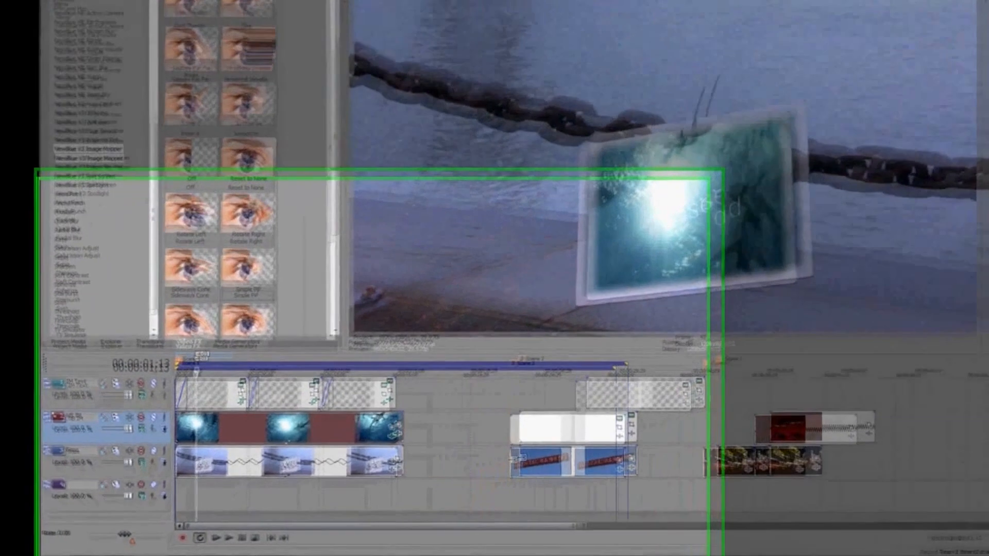
Step: Place the white solid-color clip at the start of Scene 2 and apply the Image Mapper Reset to None preset to it
{"action": "left_click", "coordinate": [469, 470]}
{"action": "left_click_drag", "start_coordinate": [724, 362], "coordinate": [773, 367]}
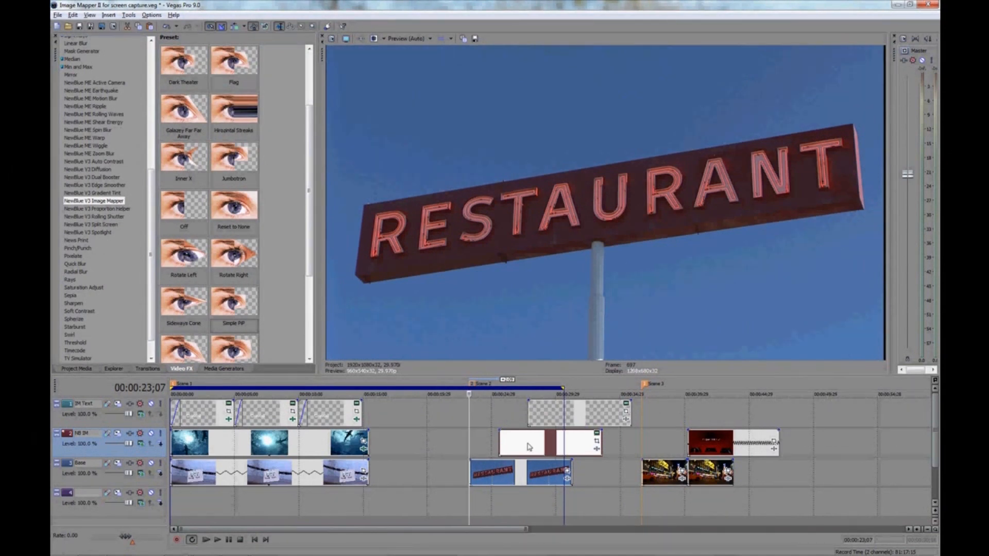
{"action": "left_click_drag", "start_coordinate": [529, 447], "coordinate": [517, 447]}
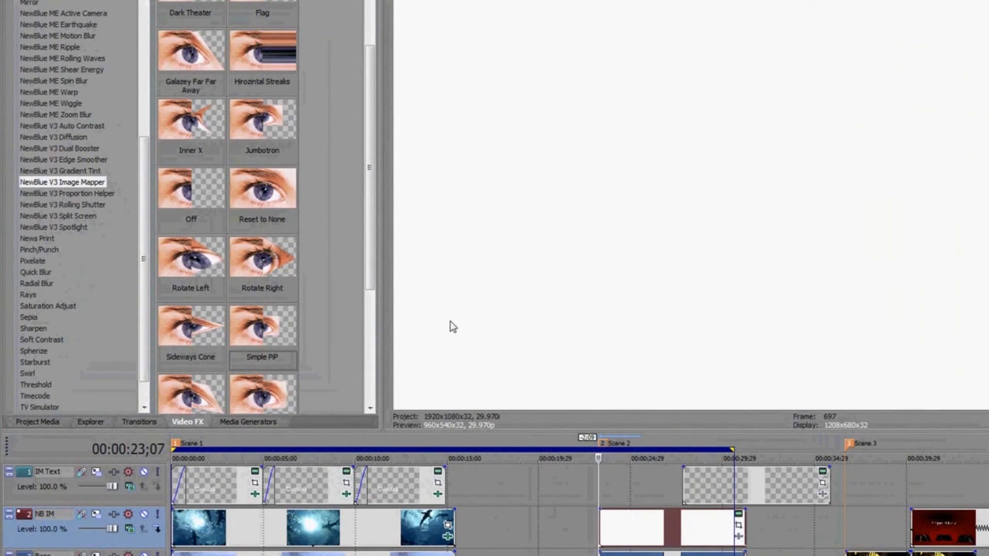
{"action": "left_click_drag", "start_coordinate": [263, 199], "coordinate": [629, 526]}
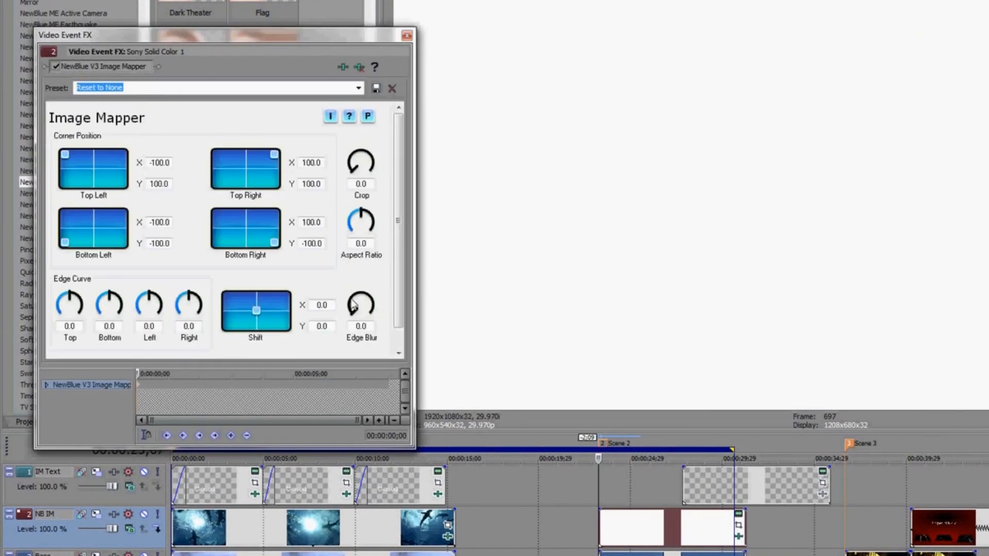
Step: Map the white clip's corners onto the restaurant sign: top left -83.7, -2.3; bottom left -88.4, -39.5; top right 83.7, 44.2; bottom right 90.7, 2.3
{"action": "left_click_drag", "start_coordinate": [69, 156], "coordinate": [73, 169]}
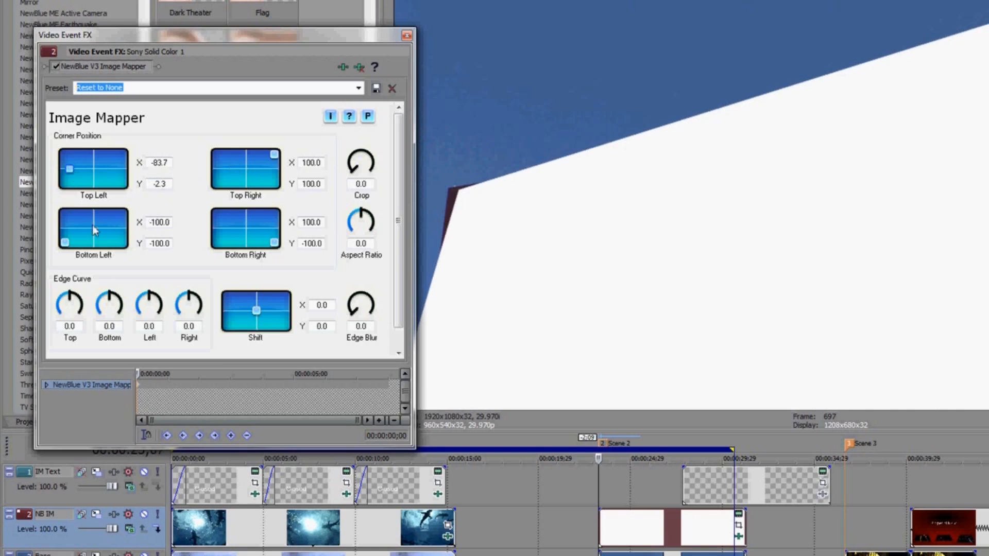
{"action": "left_click_drag", "start_coordinate": [64, 242], "coordinate": [70, 237]}
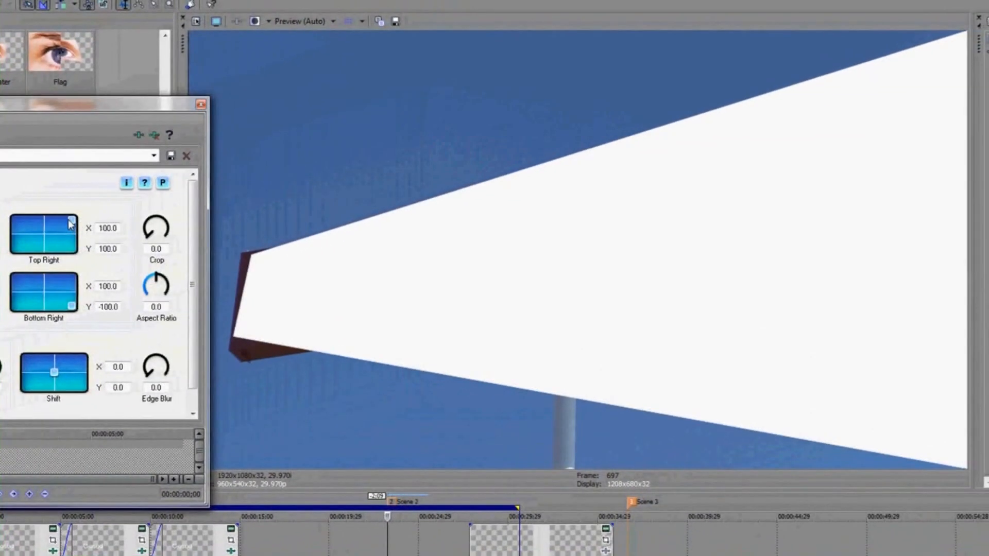
{"action": "left_click_drag", "start_coordinate": [72, 221], "coordinate": [66, 232]}
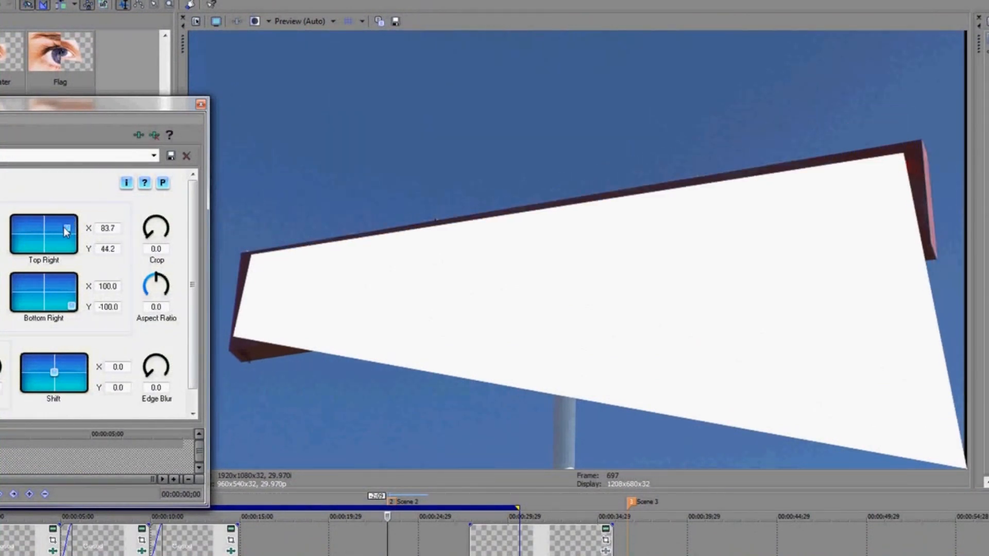
{"action": "left_click_drag", "start_coordinate": [71, 306], "coordinate": [70, 292]}
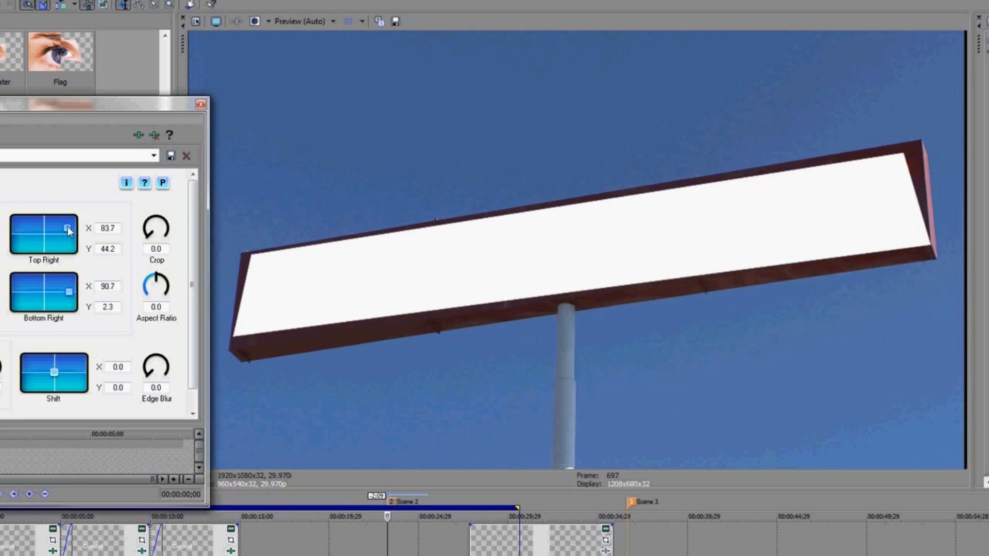
Step: Refine the white clip's corners to top right 88.5, 49.8, top left -86.2, -1.8 and bottom left -89.4, -45.1
{"action": "left_click_drag", "start_coordinate": [69, 230], "coordinate": [69, 229]}
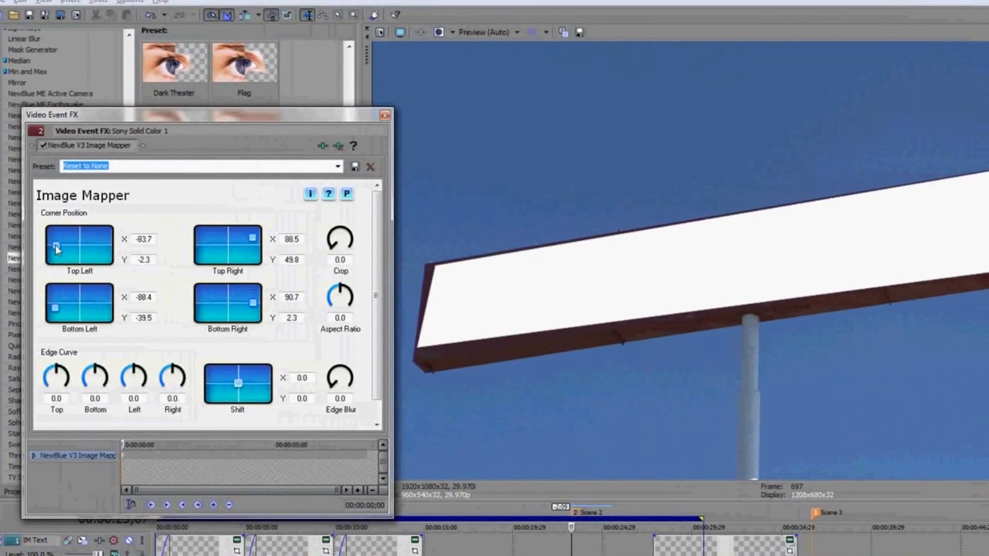
{"action": "left_click_drag", "start_coordinate": [56, 246], "coordinate": [54, 244]}
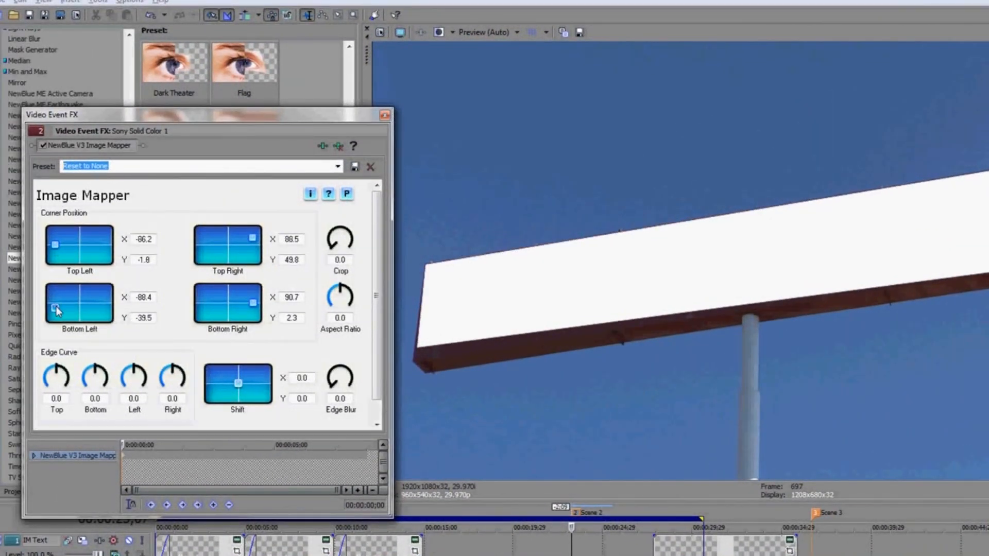
{"action": "left_click_drag", "start_coordinate": [57, 307], "coordinate": [57, 307]}
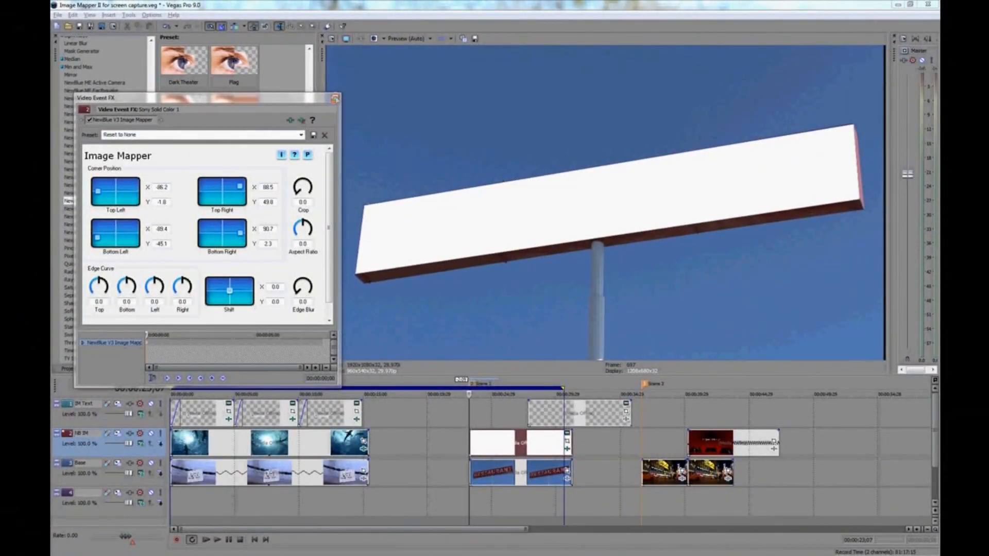
{"action": "left_click", "coordinate": [335, 99]}
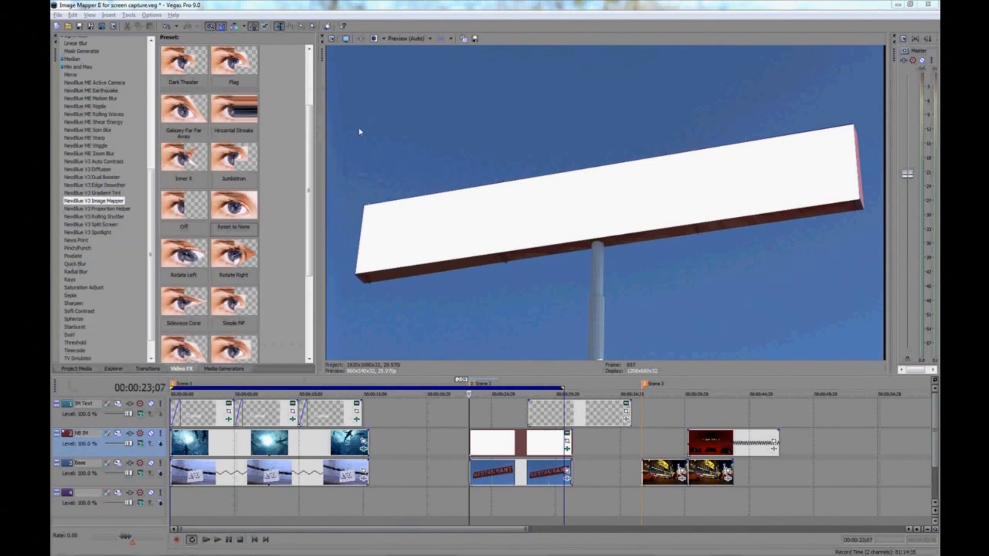
Step: Recolor the white solid-color clip by sampling the sign's dark red-brown edge color, RGB 62, 33, 37
{"action": "left_click", "coordinate": [567, 434]}
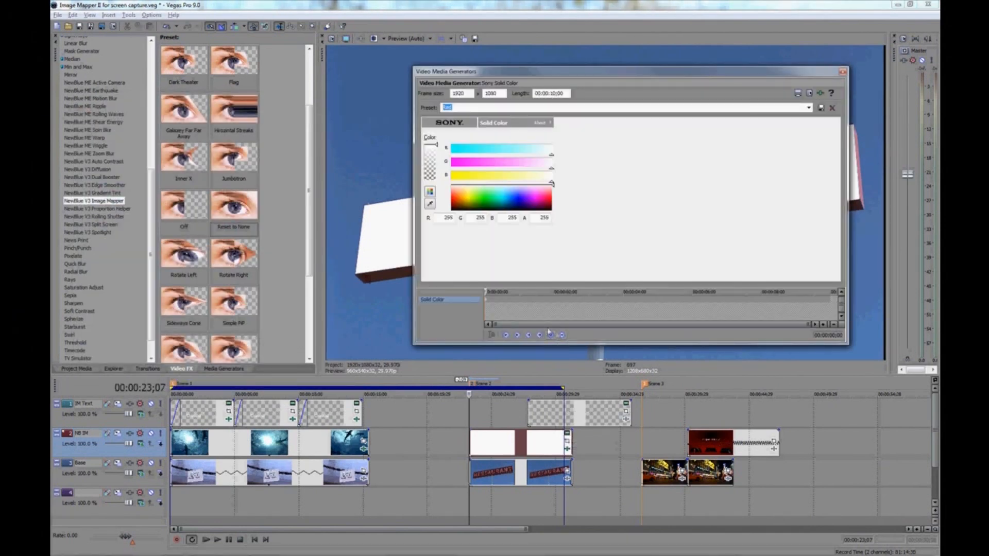
{"action": "left_click", "coordinate": [430, 203]}
{"action": "left_click", "coordinate": [390, 274]}
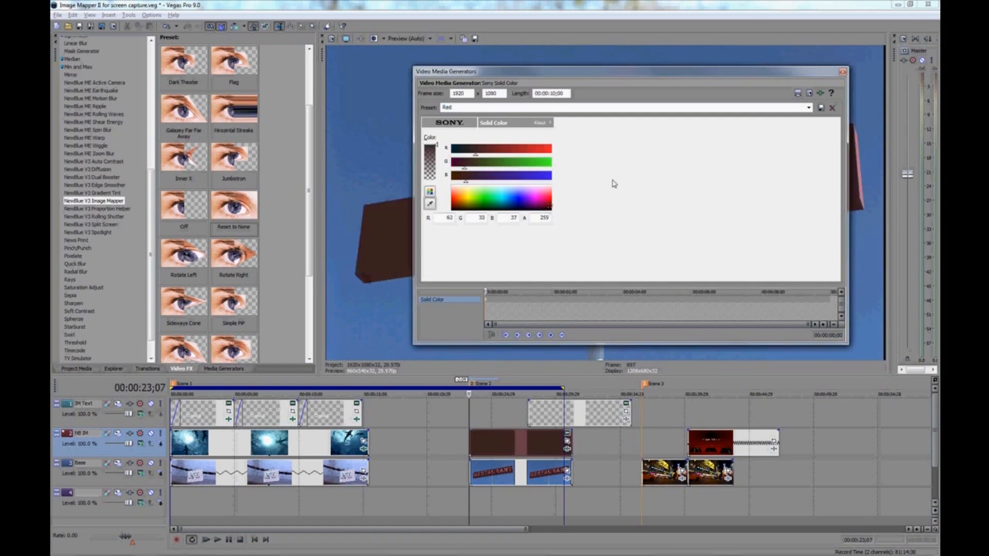
{"action": "left_click", "coordinate": [843, 72]}
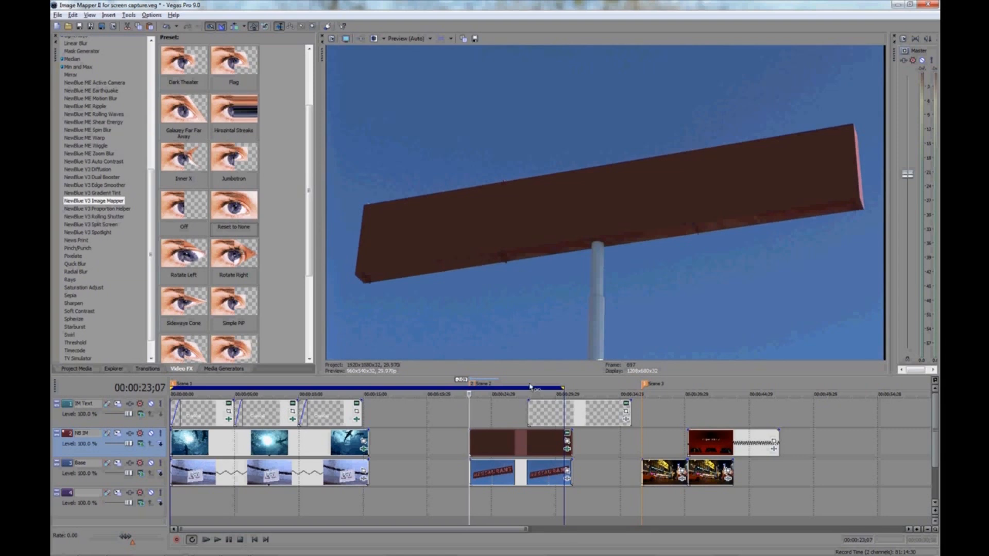
Step: Move the text clip on the IM Text track to the start of Scene 2 and apply the Image Mapper Reset to None preset
{"action": "left_click_drag", "start_coordinate": [550, 419], "coordinate": [489, 418]}
{"action": "left_click", "coordinate": [483, 416]}
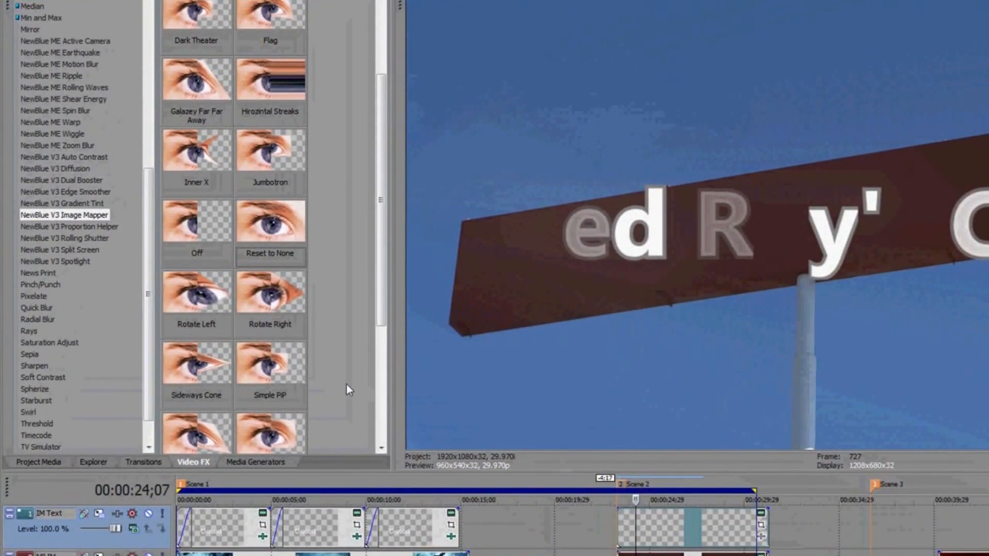
{"action": "left_click_drag", "start_coordinate": [265, 240], "coordinate": [673, 540]}
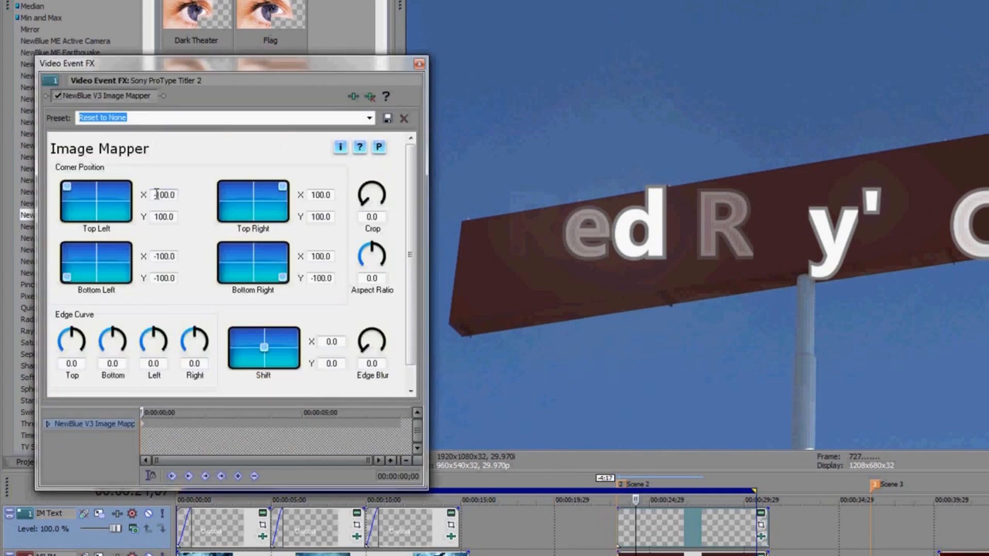
Step: Map the text clip onto the restaurant sign with its top left corner at -87.6, 48.8 and bottom right Y at -39.5
{"action": "left_click_drag", "start_coordinate": [156, 195], "coordinate": [180, 196]}
{"action": "type", "text": "-87.6"}
{"action": "left_click_drag", "start_coordinate": [158, 217], "coordinate": [190, 218]}
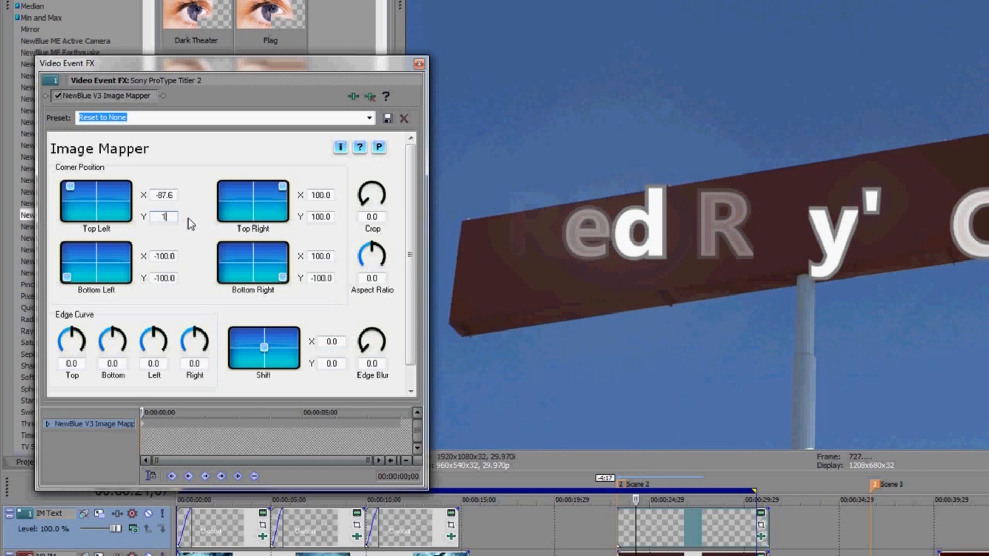
{"action": "type", "text": "48.8"}
{"action": "key", "text": "Tab"}
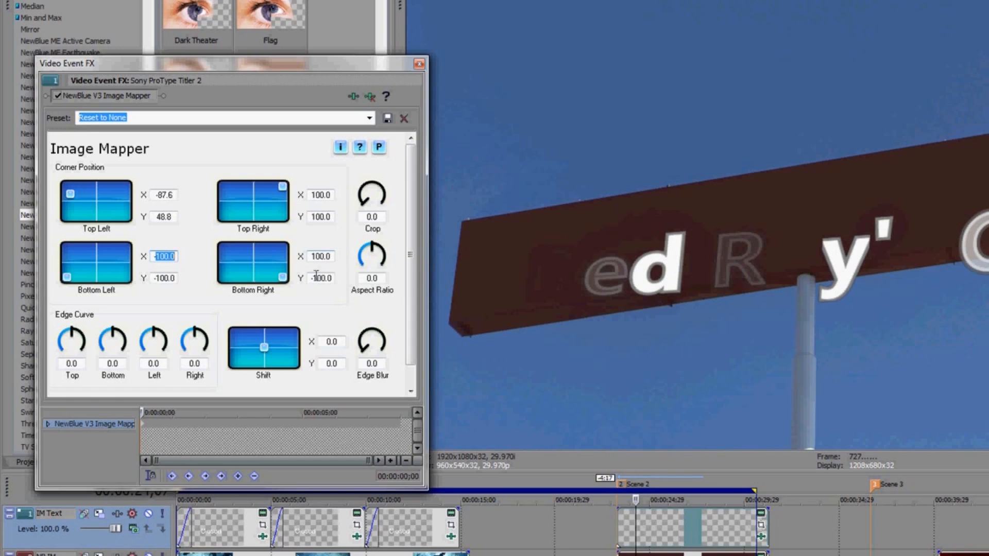
{"action": "left_click", "coordinate": [316, 278]}
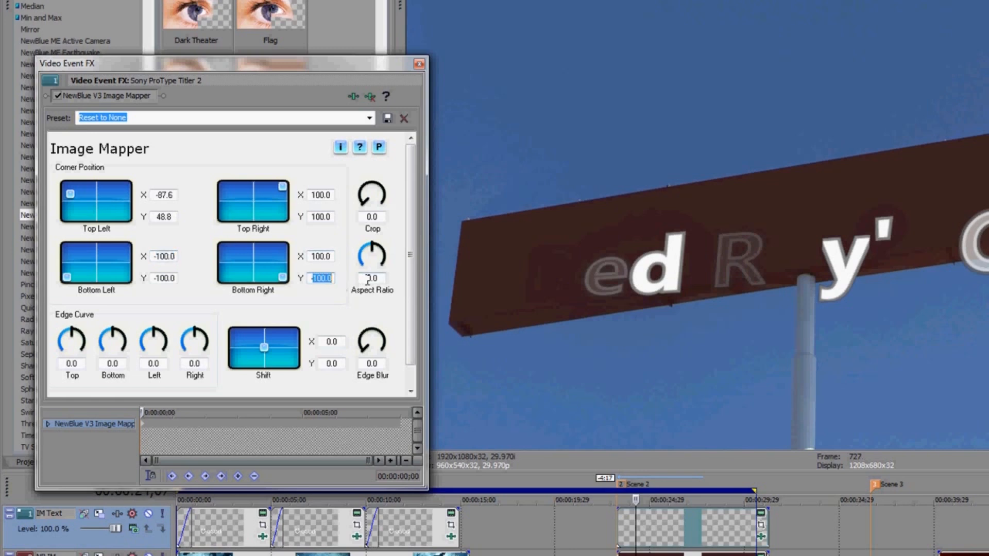
{"action": "type", "text": "-39.5"}
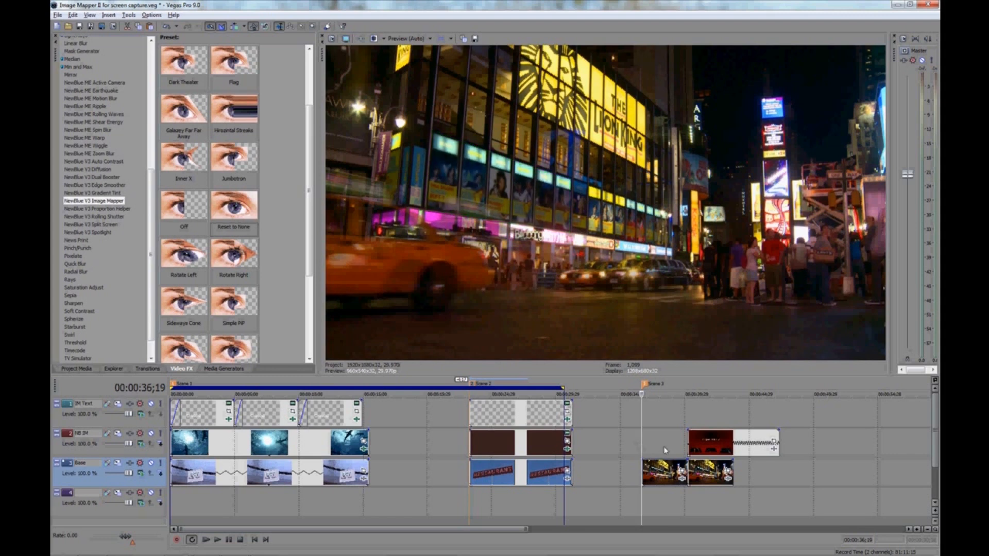
Step: Move the biking clip on the NB IM track to the start of Scene 3 and apply the Image Mapper Reset to None preset
{"action": "left_click_drag", "start_coordinate": [701, 450], "coordinate": [658, 454]}
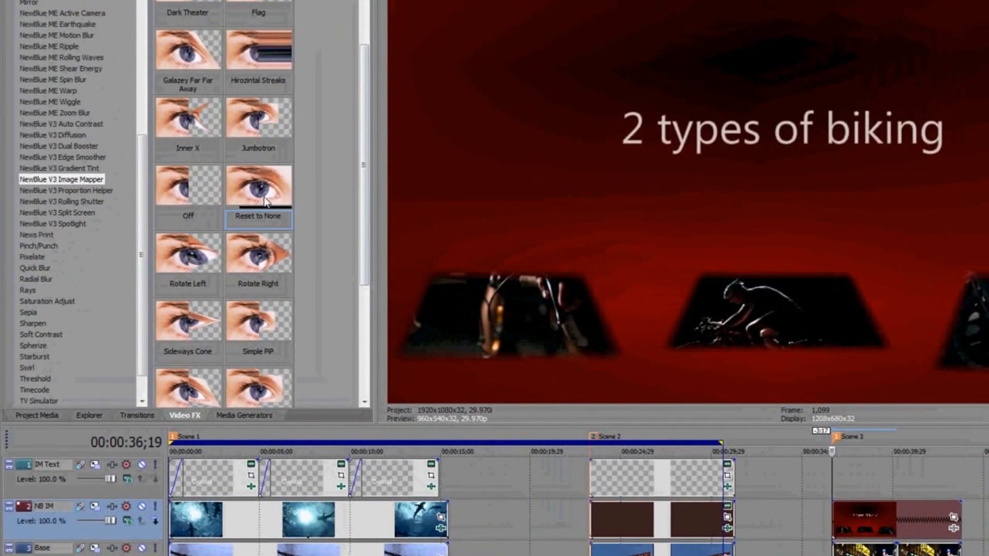
{"action": "left_click_drag", "start_coordinate": [265, 201], "coordinate": [854, 520]}
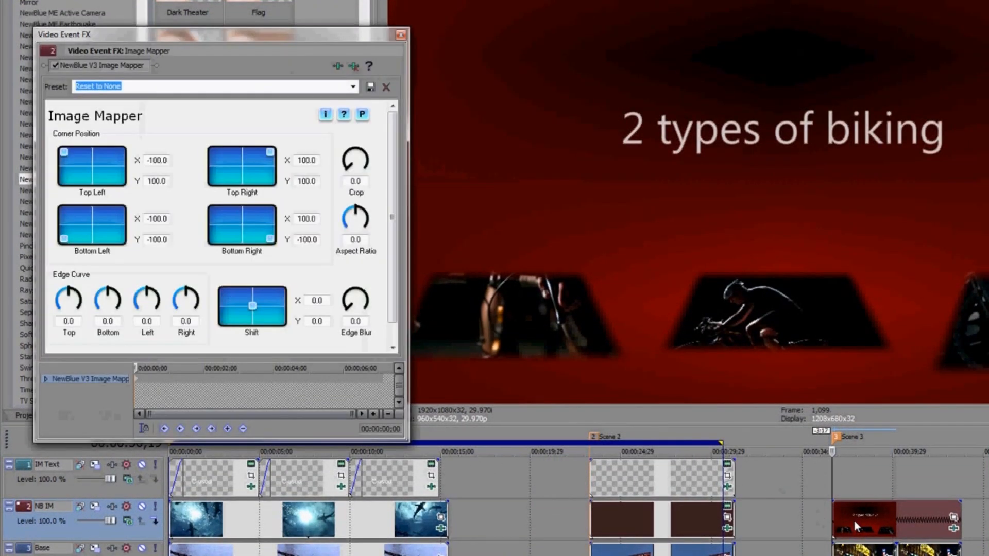
Step: Map the biking clip's corners onto the billboard: top left -61.6, 44.3; top right -11.6, 14.5; bottom left -63.6, -3.3; bottom right -12.2, -17.5
{"action": "left_click_drag", "start_coordinate": [64, 136], "coordinate": [76, 144]}
{"action": "left_click_drag", "start_coordinate": [91, 191], "coordinate": [91, 186]}
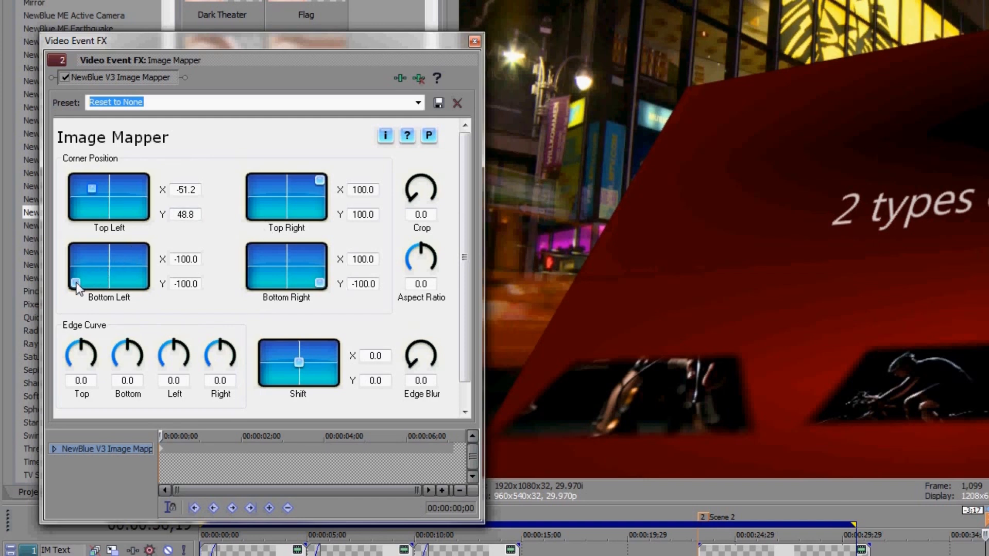
{"action": "left_click_drag", "start_coordinate": [256, 175], "coordinate": [210, 181]}
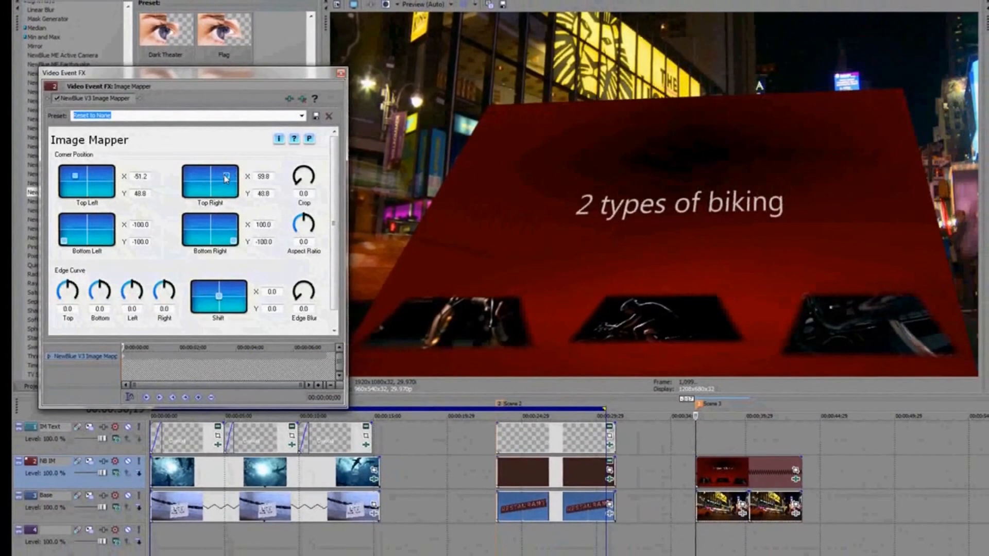
{"action": "left_click_drag", "start_coordinate": [64, 241], "coordinate": [78, 235]}
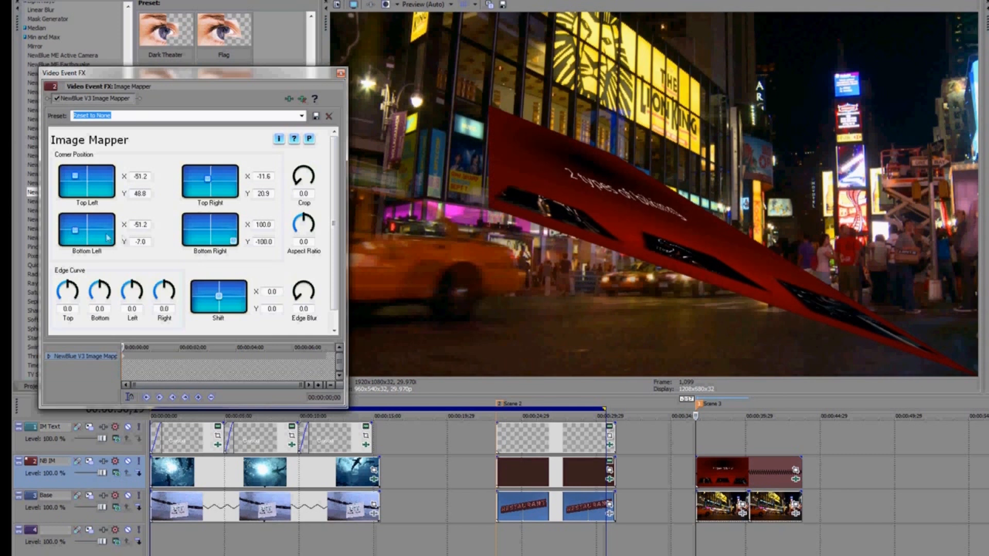
{"action": "left_click_drag", "start_coordinate": [233, 242], "coordinate": [208, 237]}
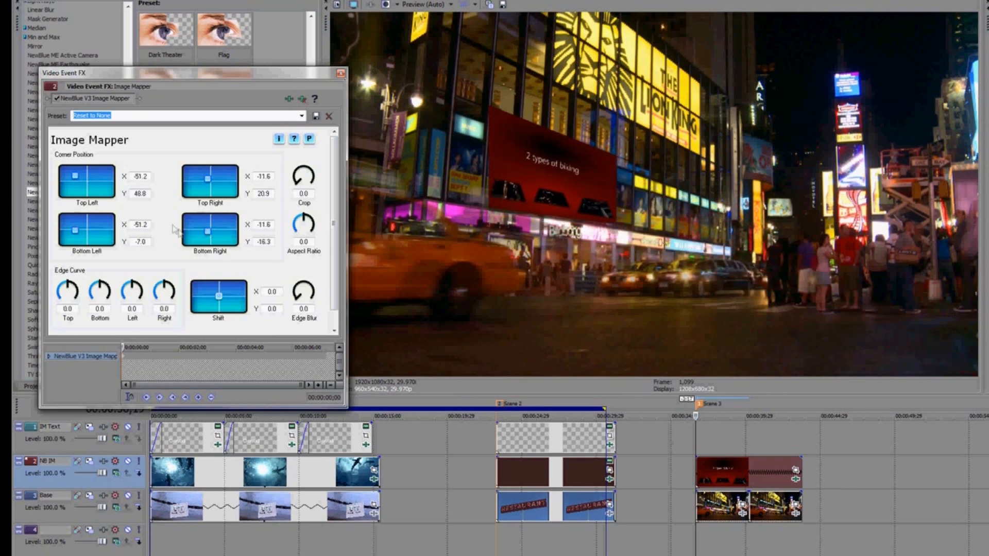
{"action": "left_click_drag", "start_coordinate": [76, 176], "coordinate": [73, 178]}
{"action": "left_click_drag", "start_coordinate": [70, 233], "coordinate": [73, 231]}
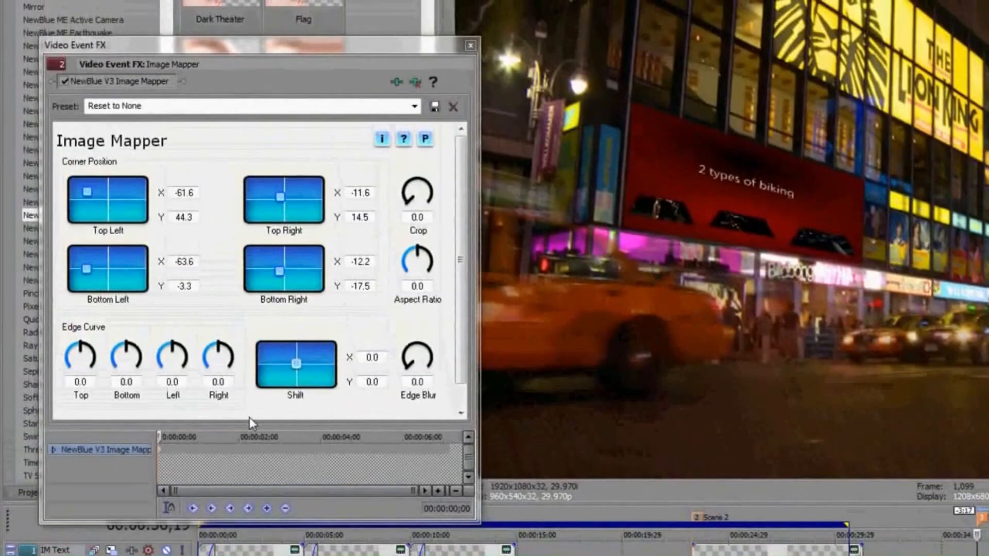
Step: Set the biking clip's edge curves to top -29.3, bottom -25.9, left 3.8 and right -14.1, and readjust the top curve
{"action": "left_click_drag", "start_coordinate": [84, 353], "coordinate": [117, 357]}
{"action": "left_click_drag", "start_coordinate": [217, 352], "coordinate": [119, 350]}
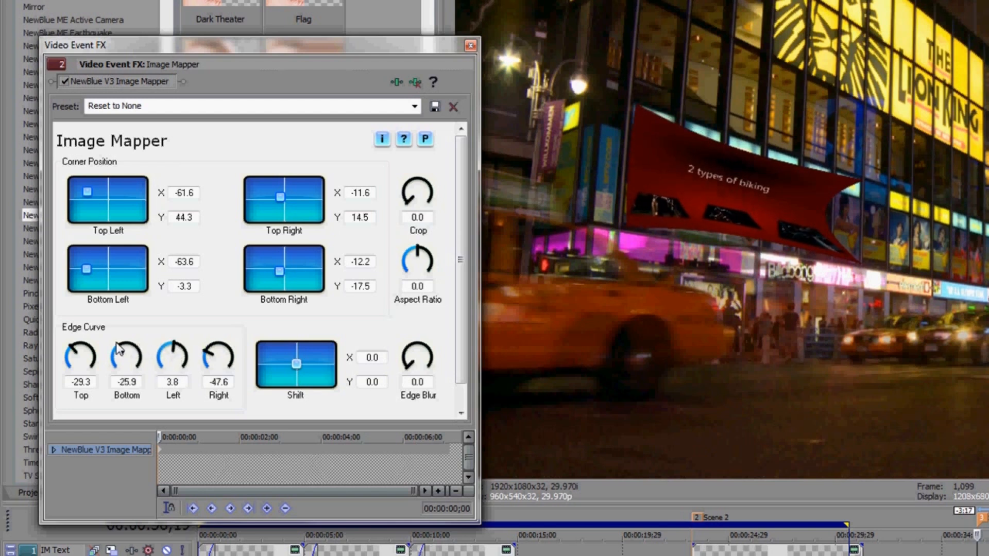
{"action": "left_click_drag", "start_coordinate": [204, 355], "coordinate": [215, 344]}
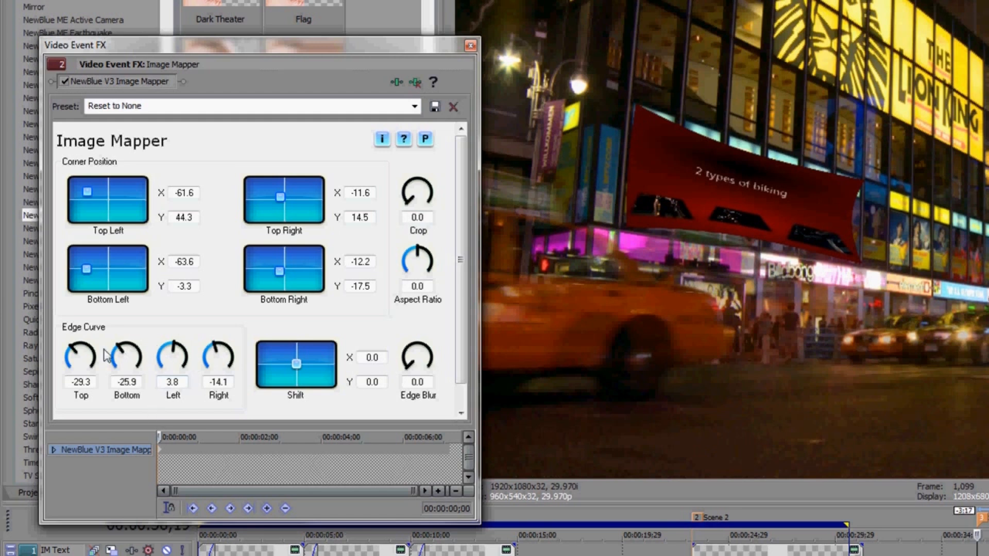
{"action": "left_click_drag", "start_coordinate": [80, 354], "coordinate": [170, 346]}
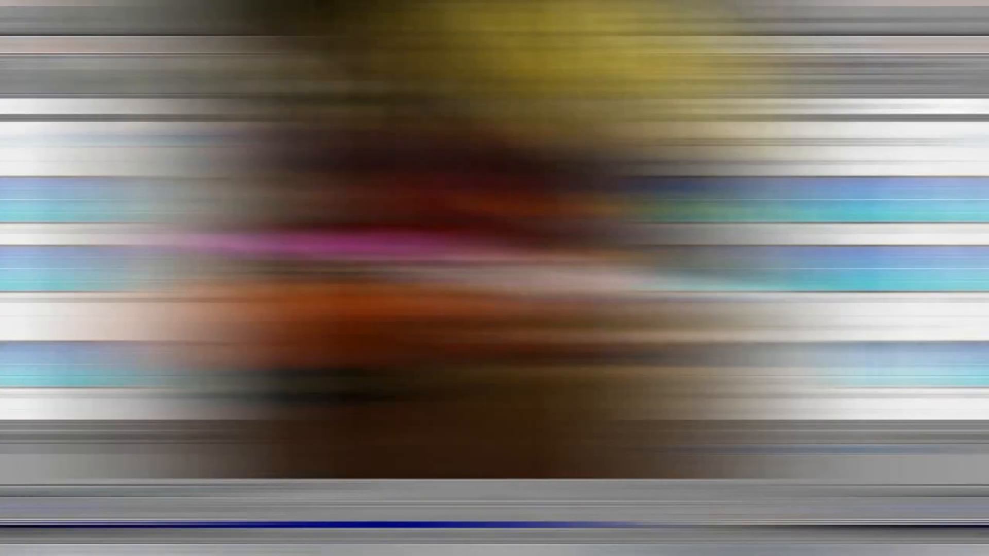